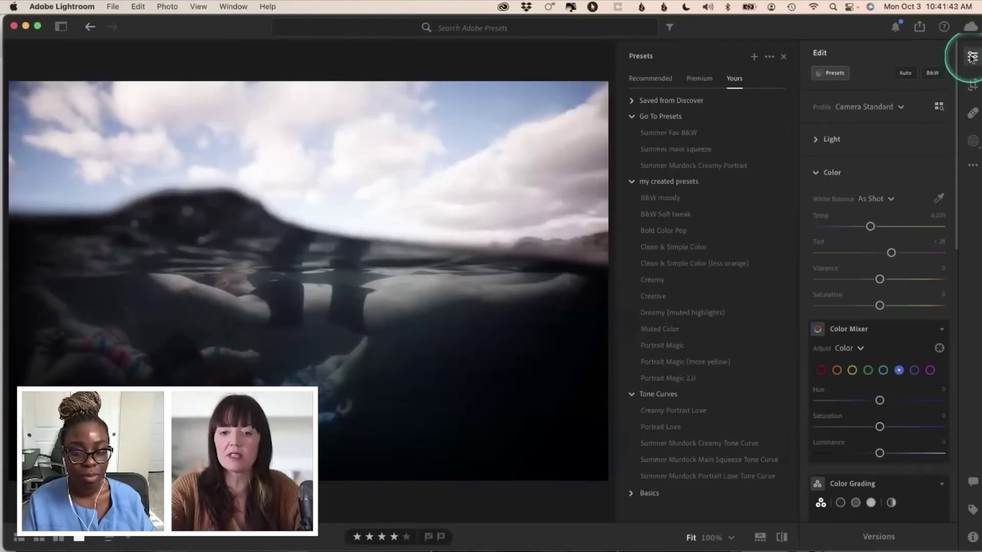
- Warm the underwater photo's white balance to Temp about 7,218 and Tint +25
click(839, 294)
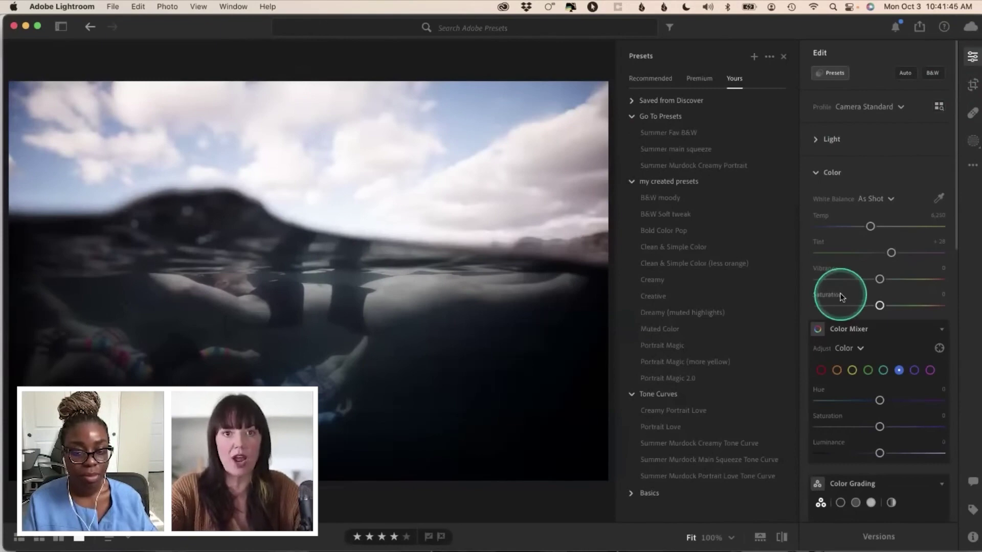
click(871, 226)
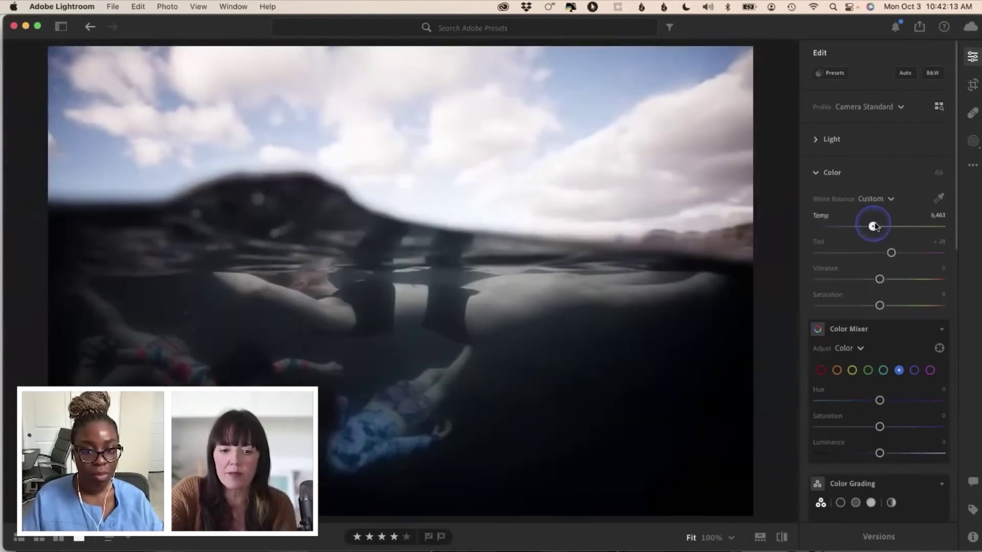
drag(875, 226, 882, 226)
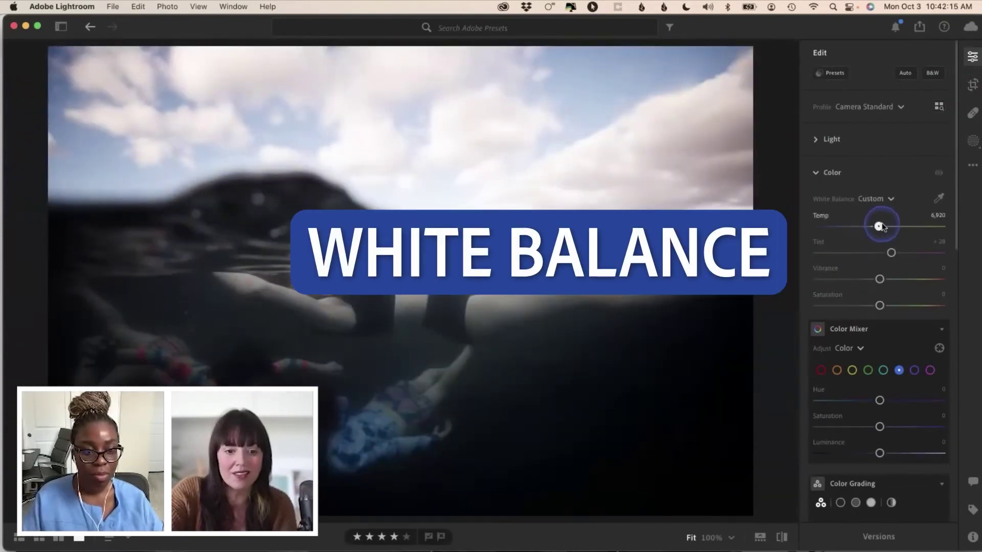
click(890, 254)
drag(890, 254, 888, 253)
click(882, 226)
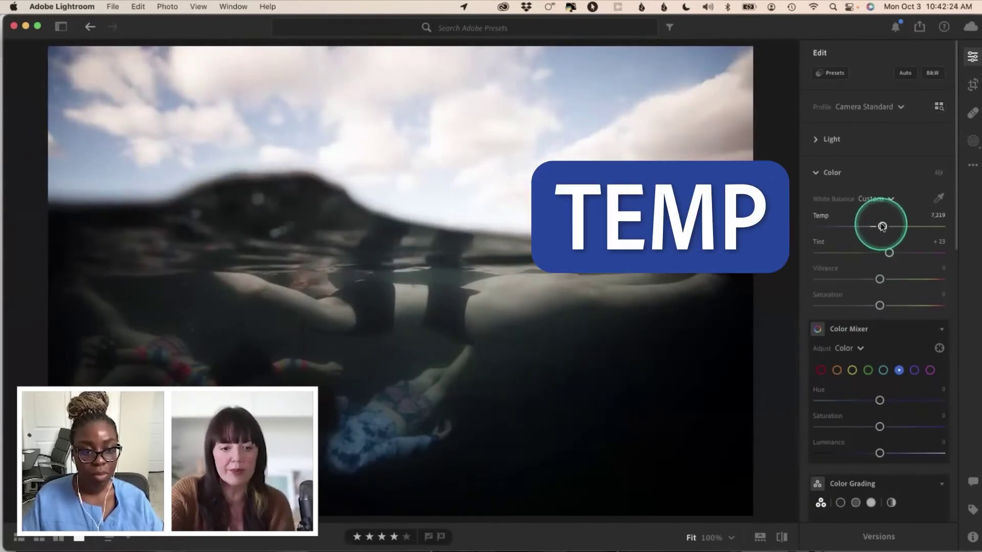
click(890, 253)
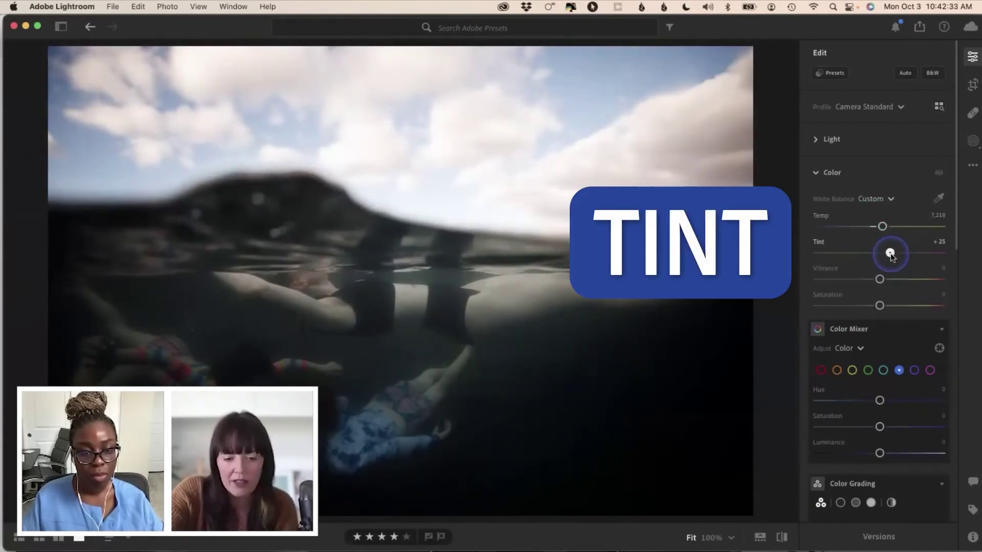
drag(888, 254, 859, 223)
click(818, 131)
- Darken highlights, lift shadows, and save the edits as preset 'Underwater' in my created presets
drag(878, 250, 899, 248)
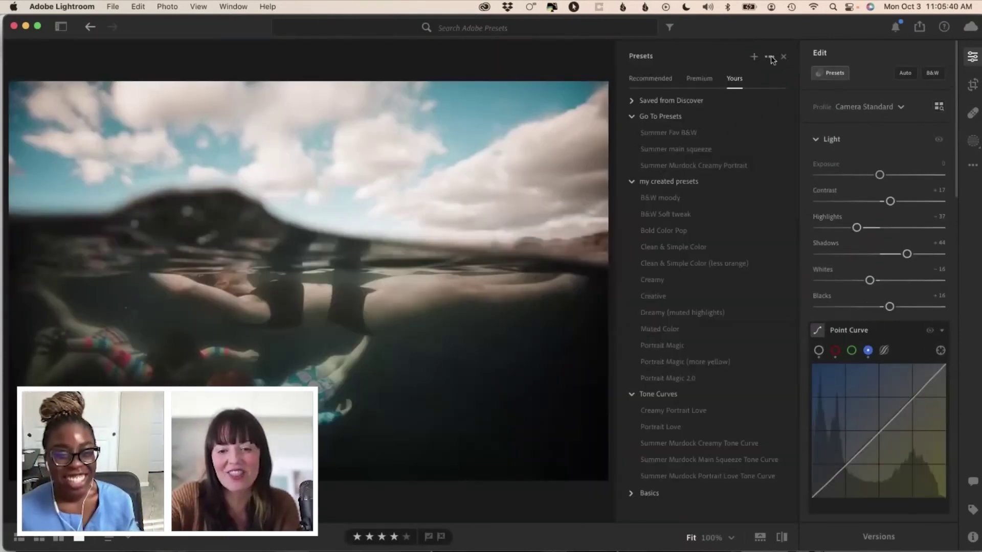
click(769, 58)
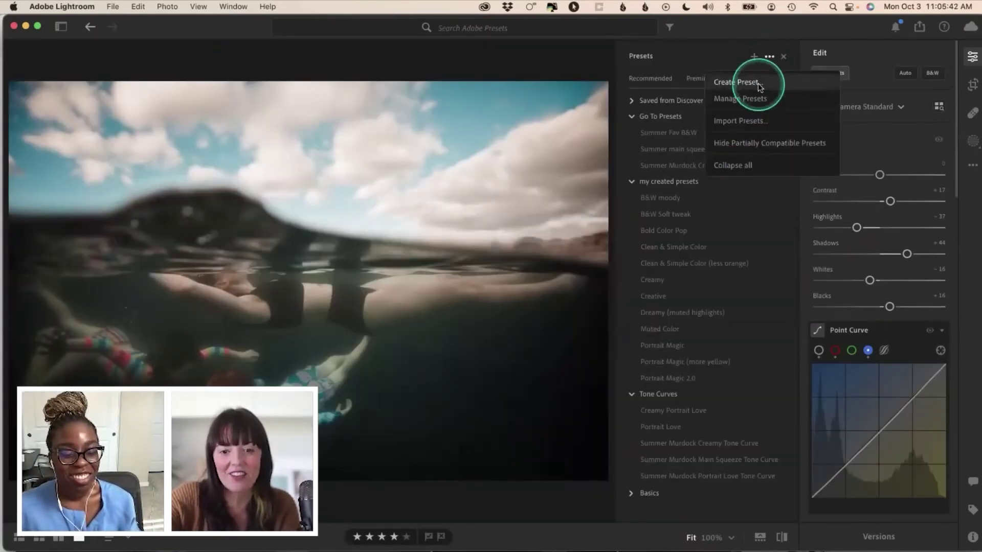
click(758, 83)
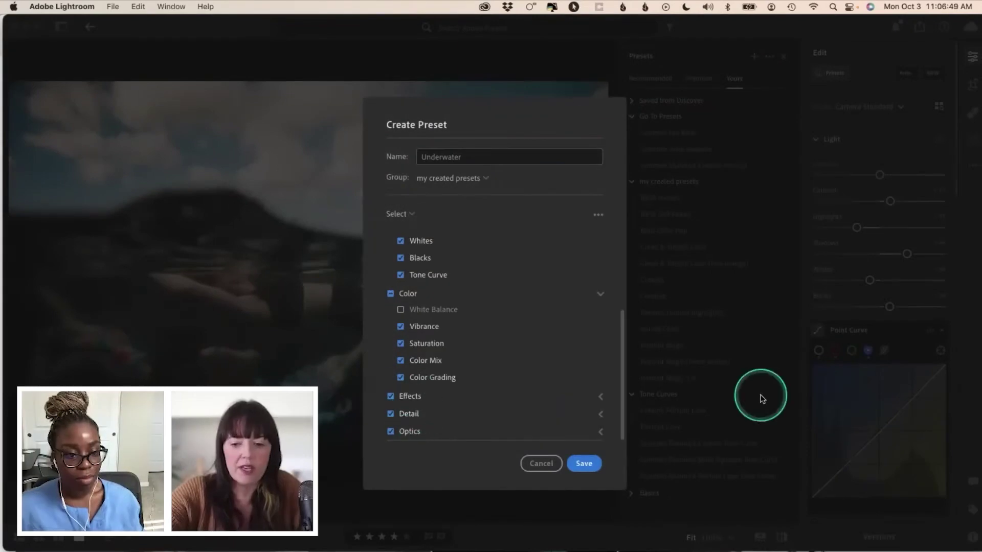
click(599, 398)
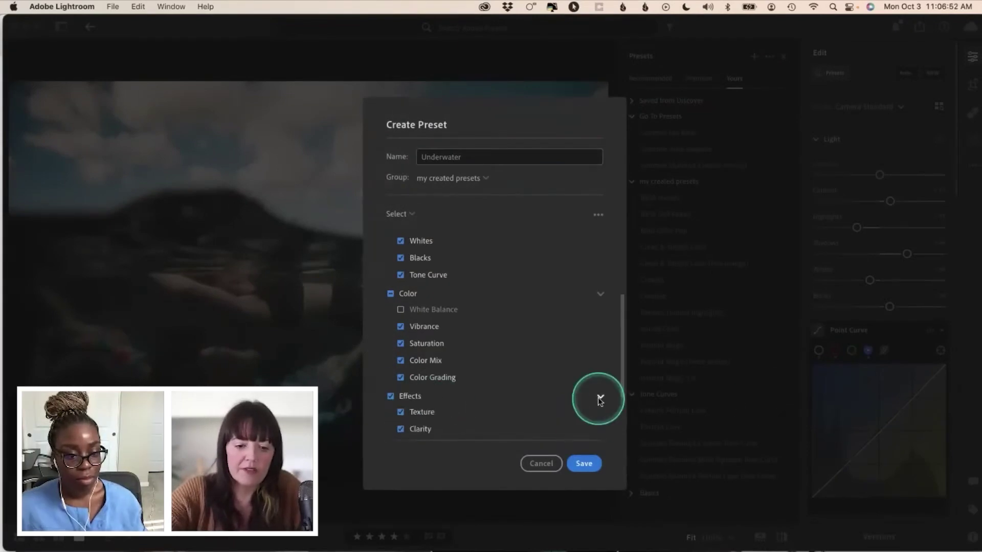
scroll(597, 401, down, 2)
scroll(597, 401, down, 3)
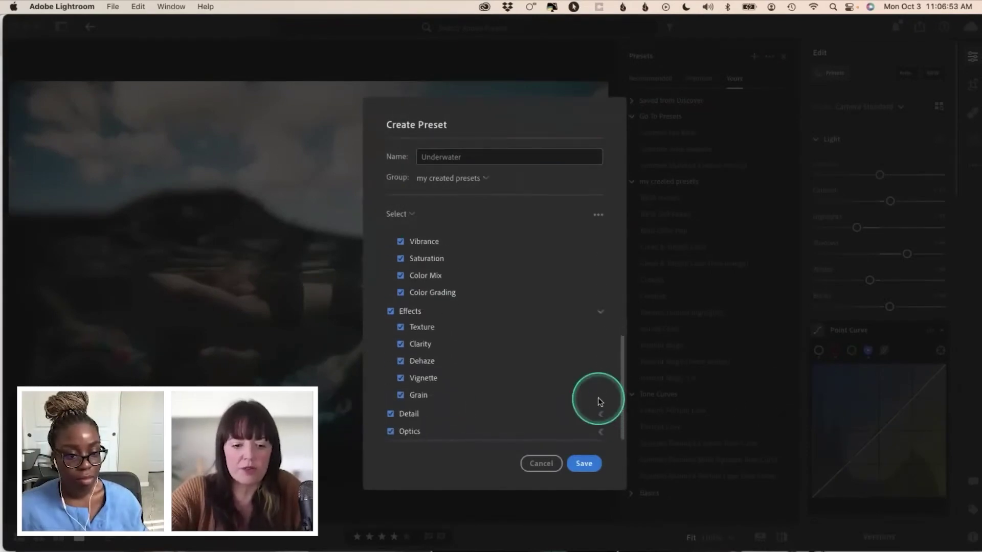
click(469, 411)
scroll(464, 349, down, 1)
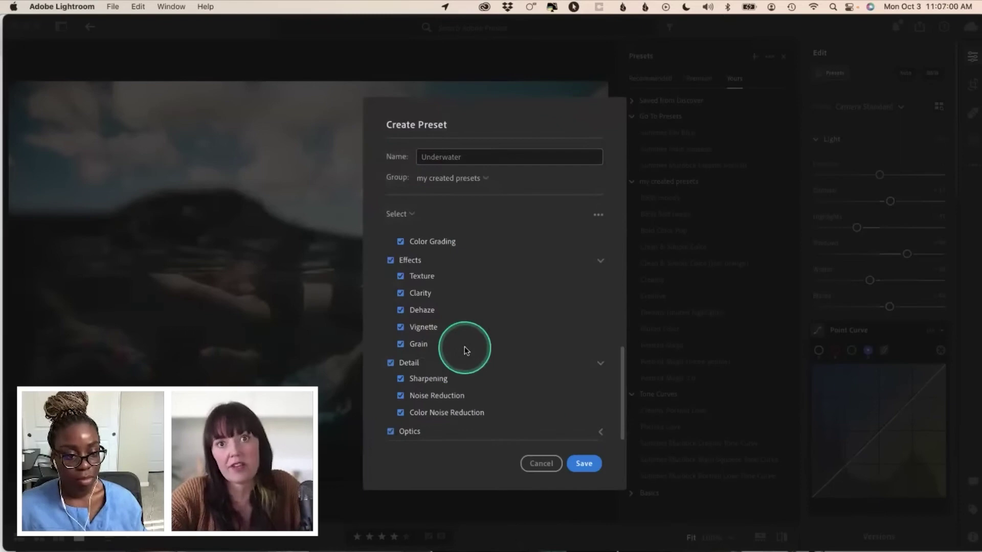
scroll(465, 345, up, 1)
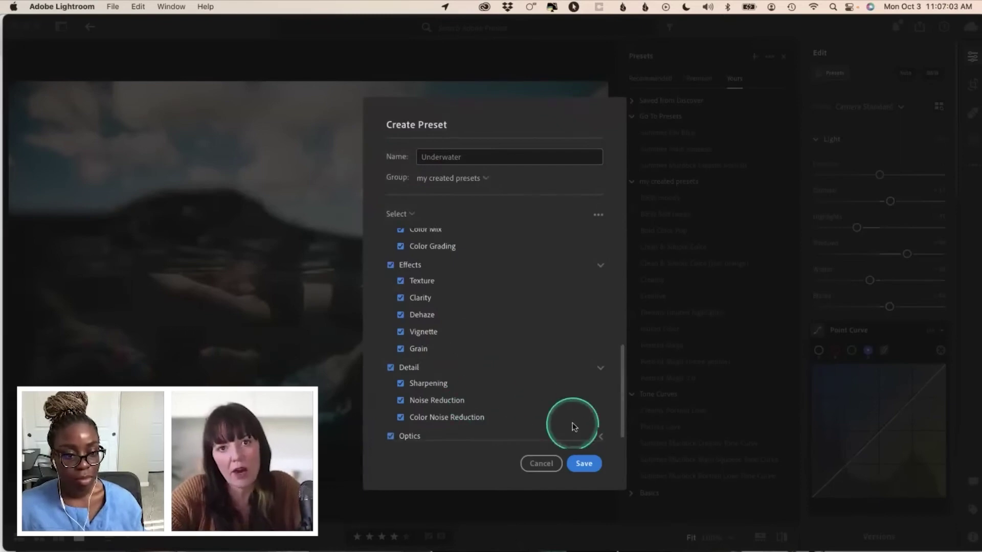
click(590, 463)
- Try the Muted Color, Underwater, B&W moody and Summer main squeeze presets on the swimming photo
click(665, 332)
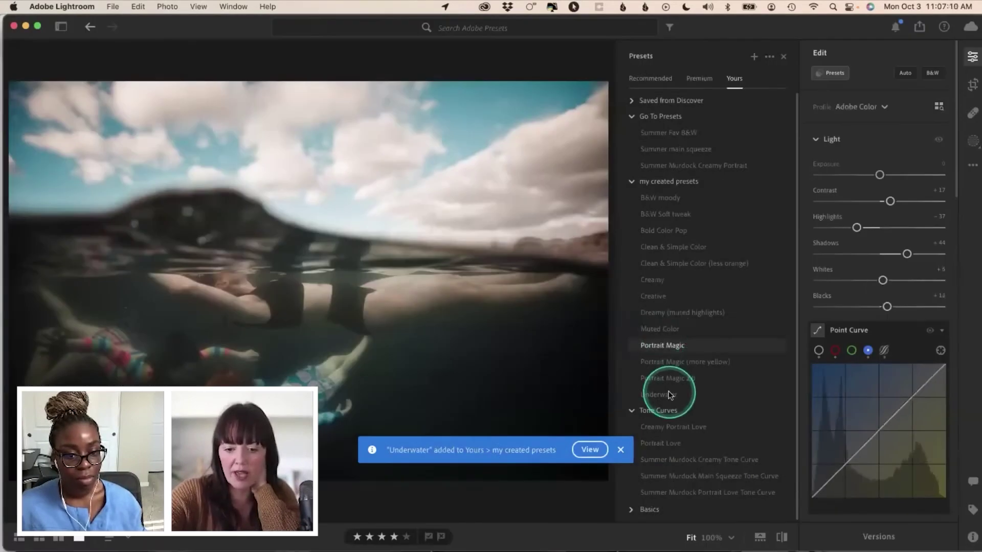
click(659, 393)
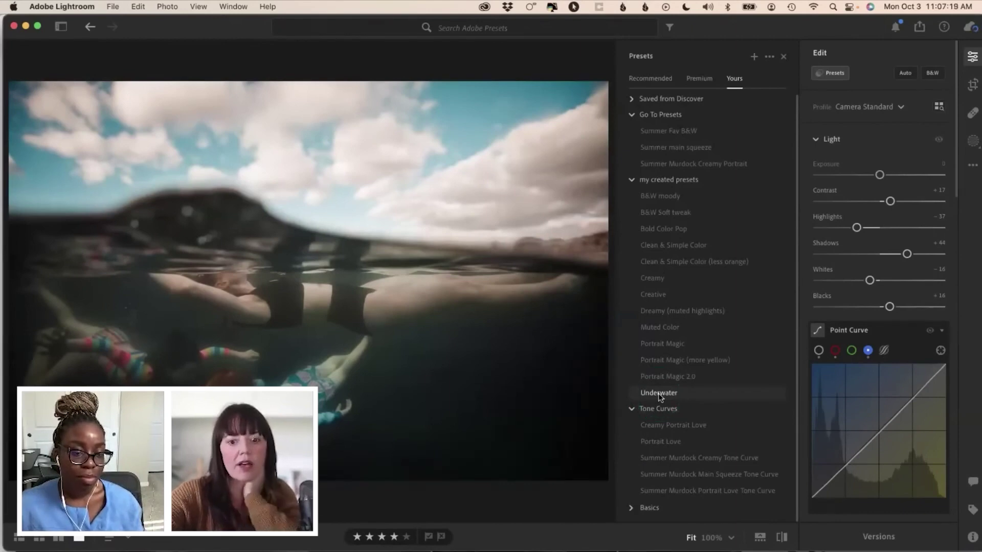
click(677, 132)
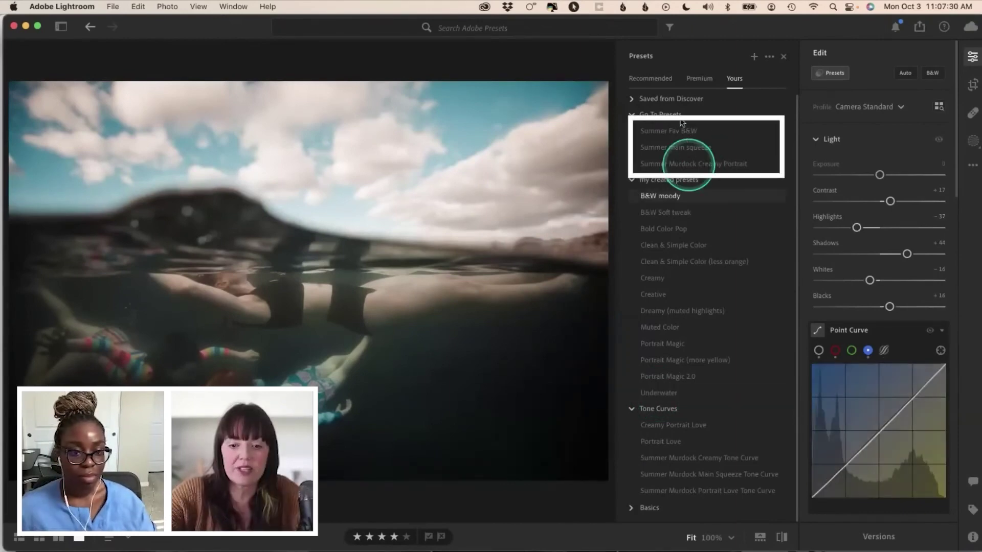
click(674, 147)
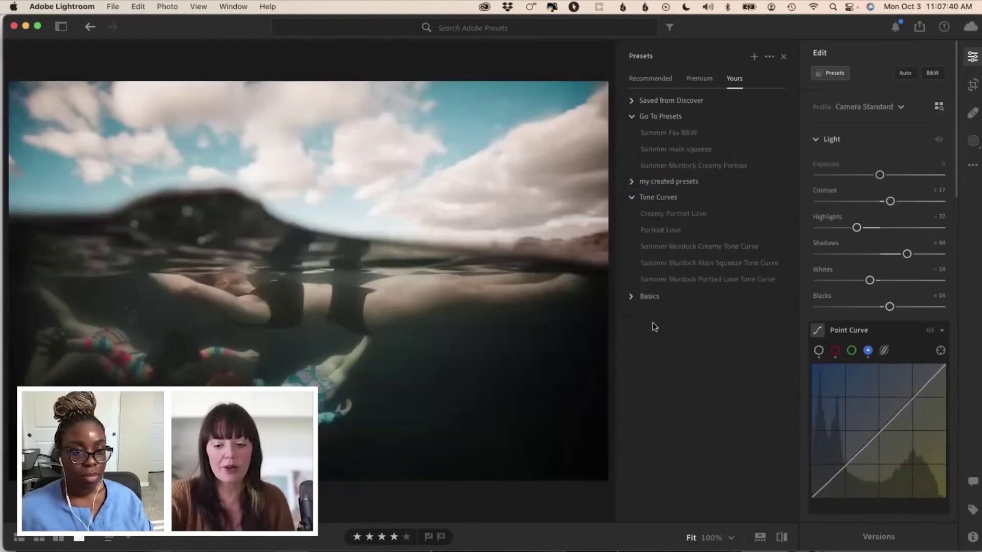
drag(798, 25, 793, 25)
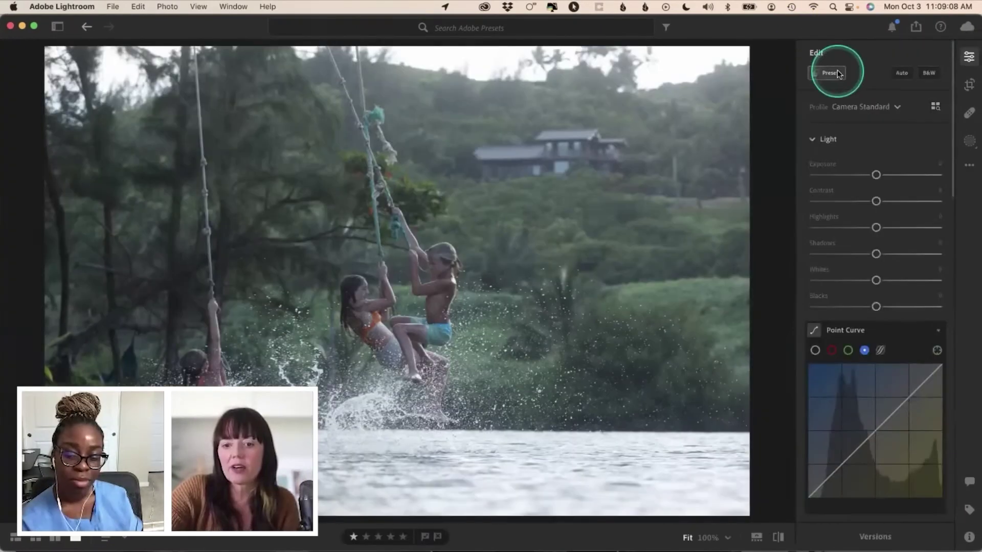
- Open the rope-swing photo, try a Tone Curves preset, then apply Underwater
click(824, 73)
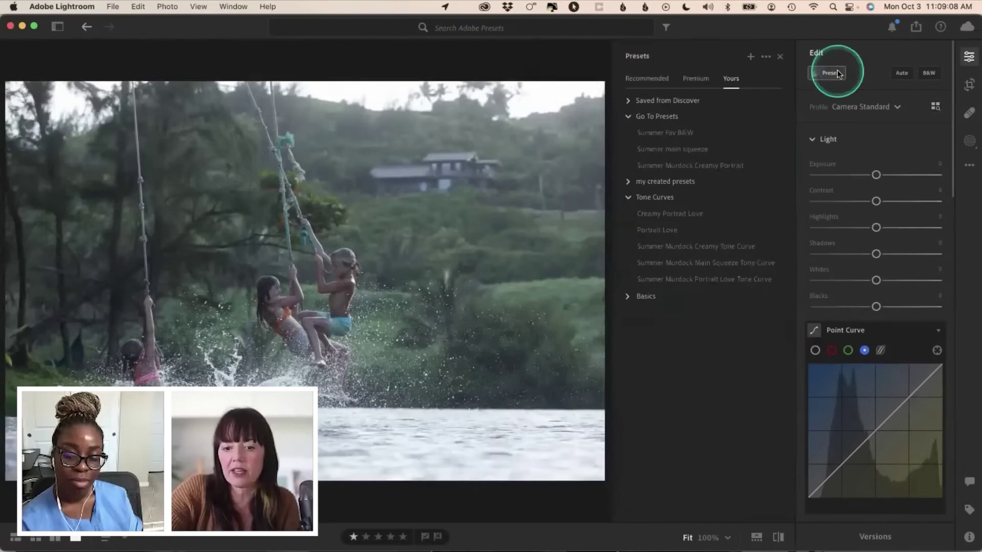
click(722, 282)
click(628, 181)
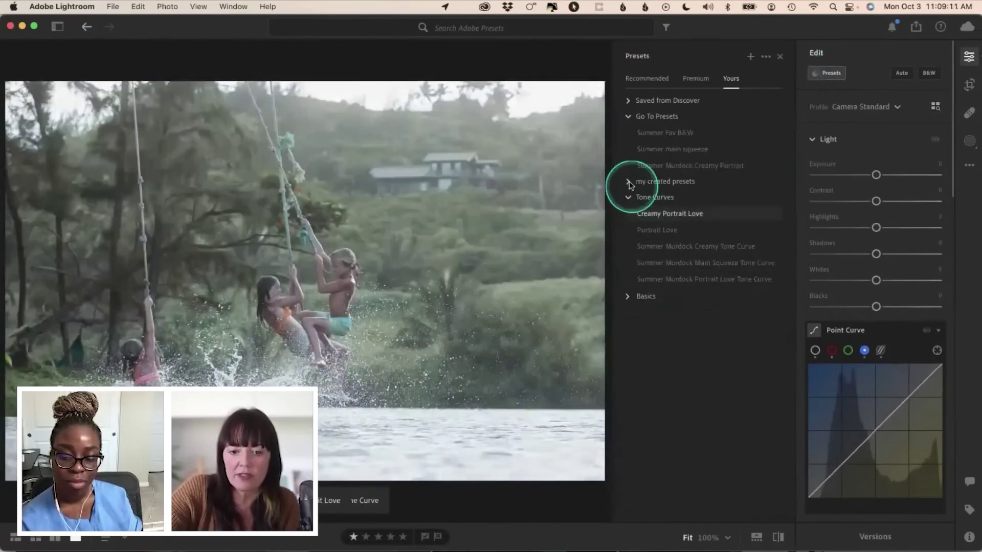
click(649, 393)
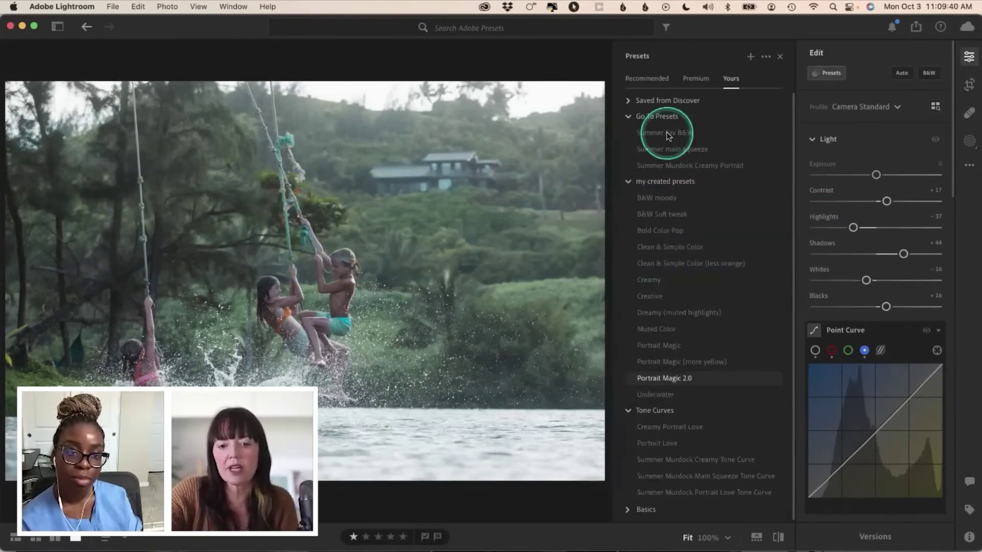
- Try B&W Soft tweak and Summer main squeeze, then reset the rope-swing photo to unedited
click(667, 132)
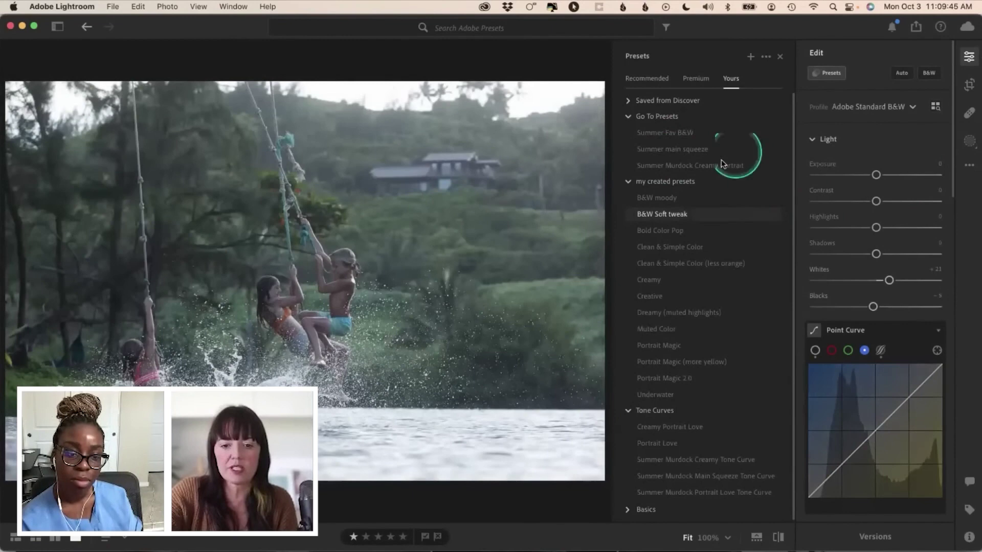
click(709, 154)
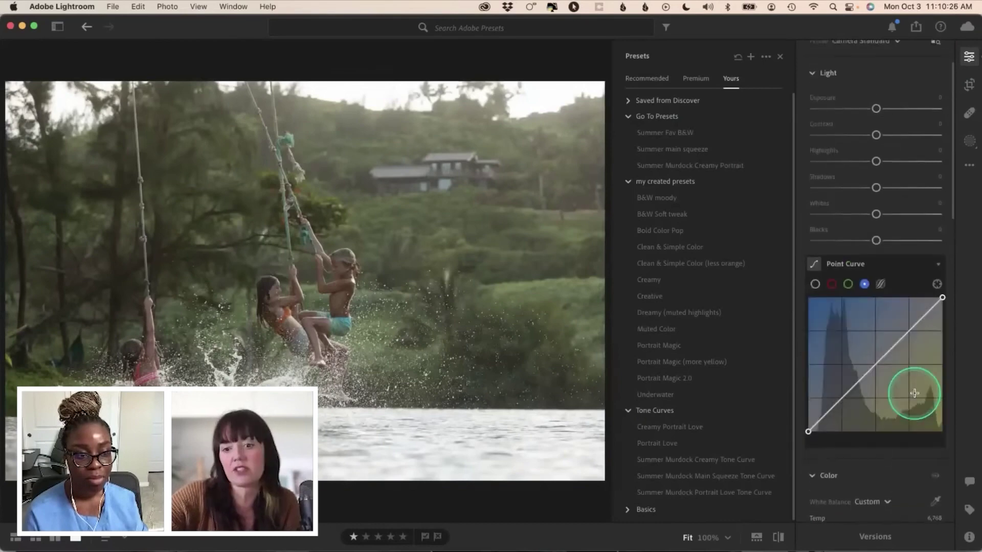
click(880, 347)
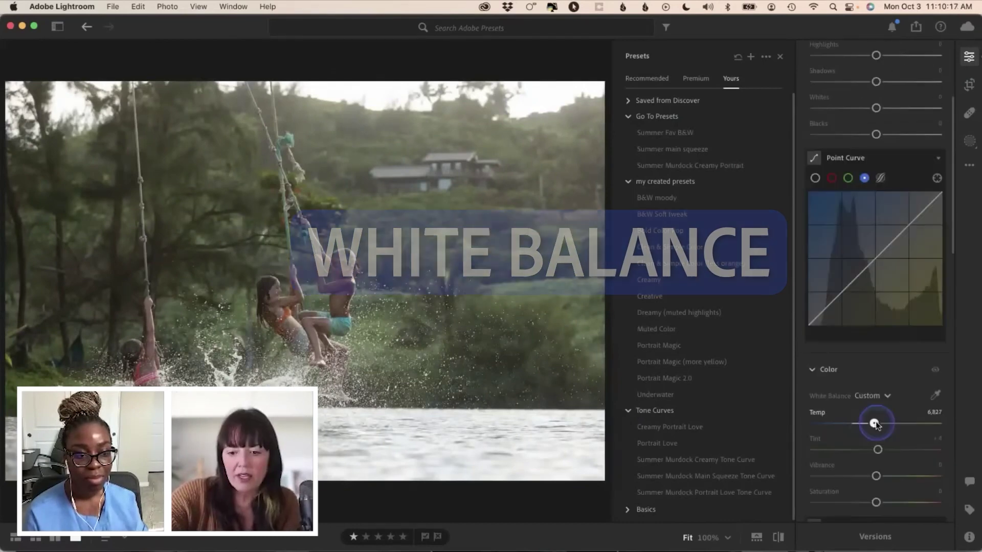
- Adjust the temperature, then settle on Auto white balance (Temp 6,855, Tint +16)
drag(875, 424, 876, 450)
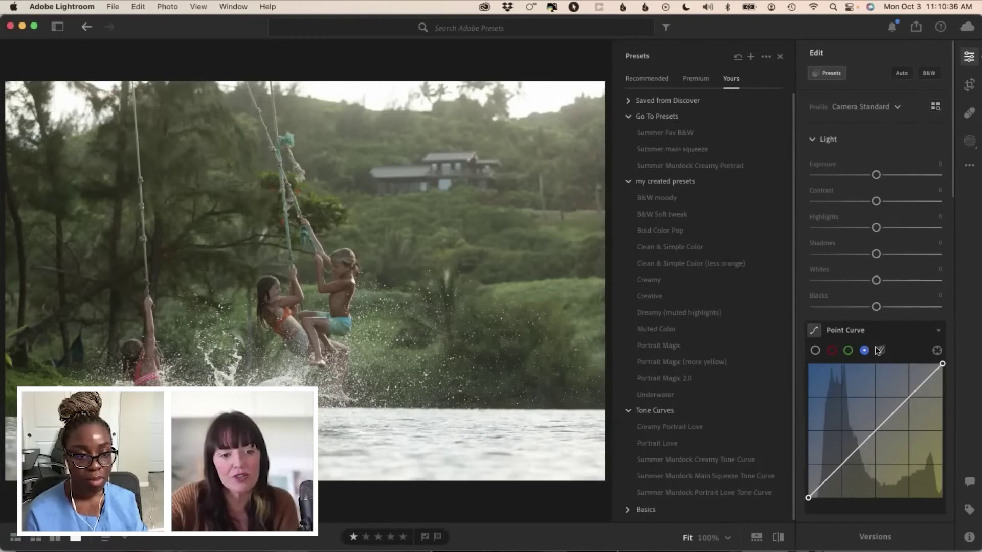
scroll(878, 351, down, 5)
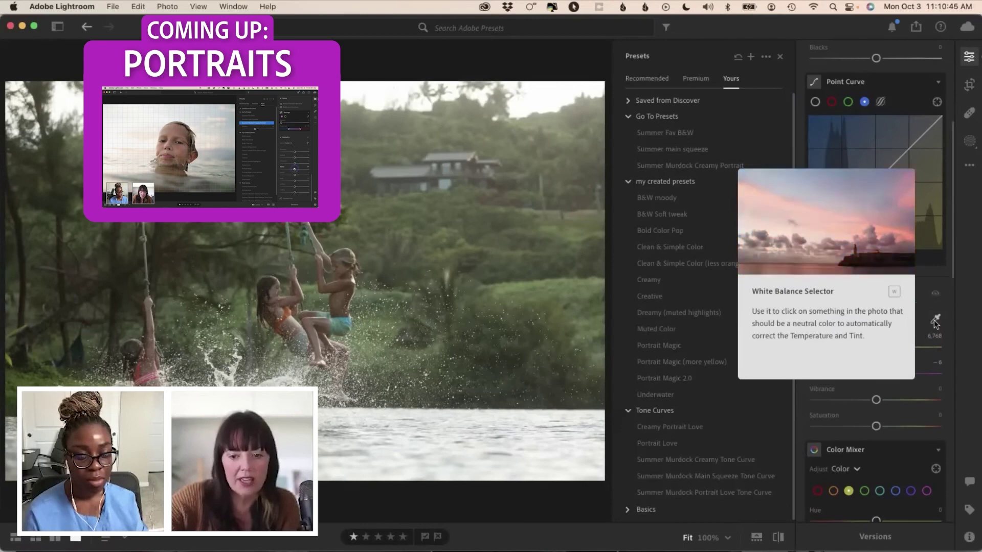
click(933, 321)
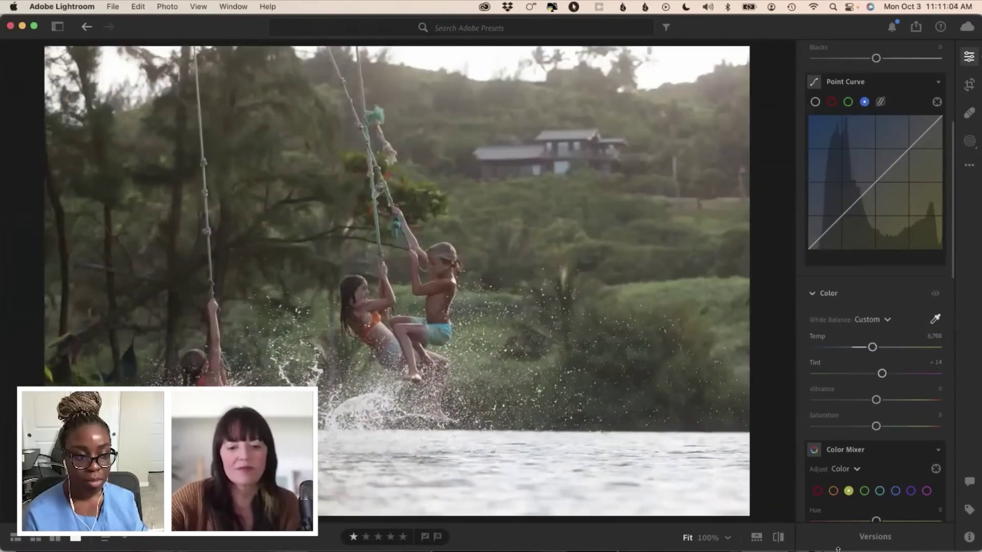
click(874, 381)
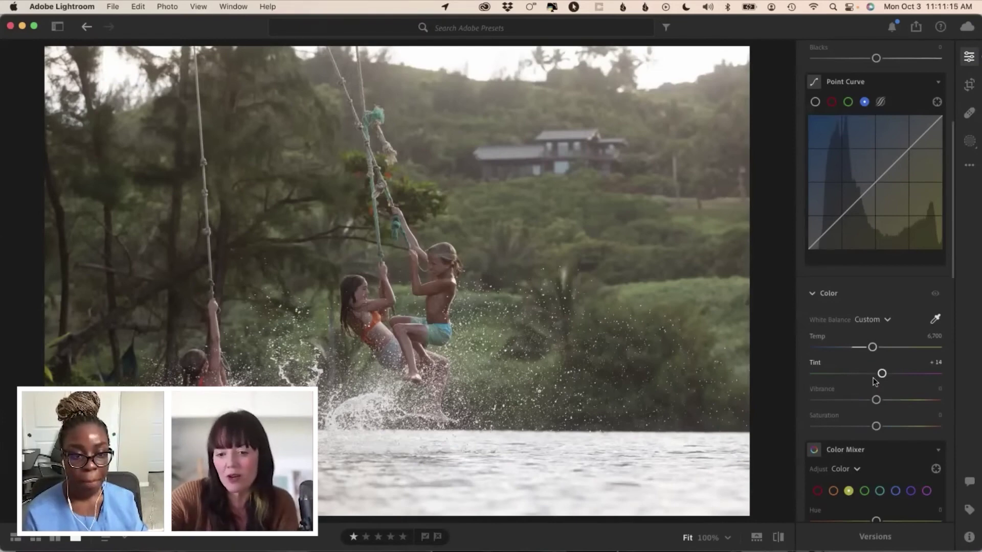
click(884, 326)
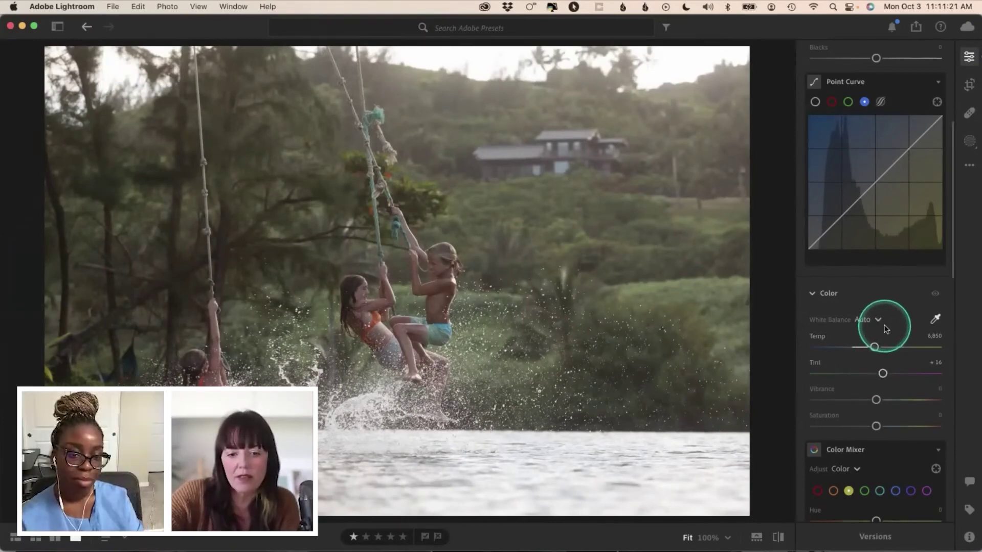
click(878, 319)
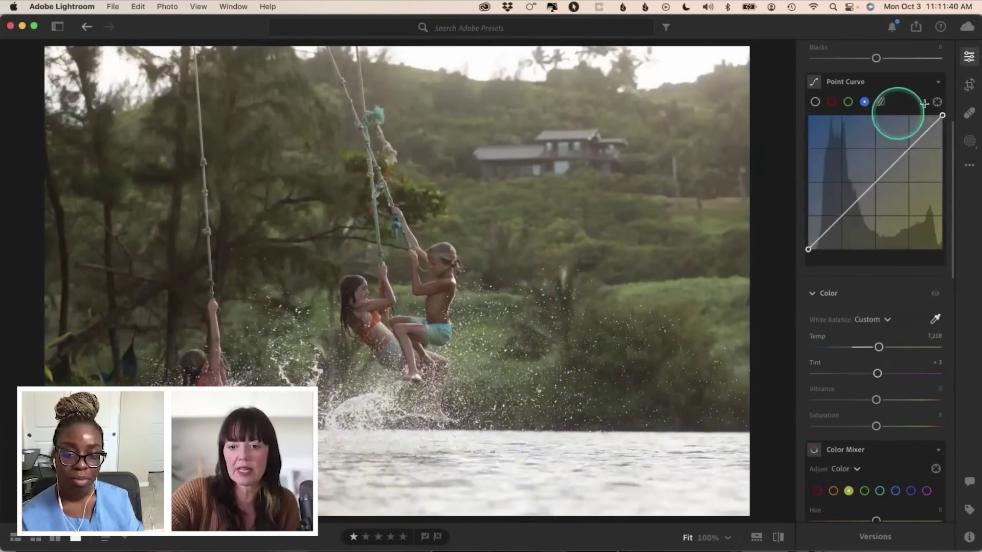
- Apply Summer main squeeze to the rope-swing photo with Highlights −18 and Whites −13
scroll(896, 110, up, 5)
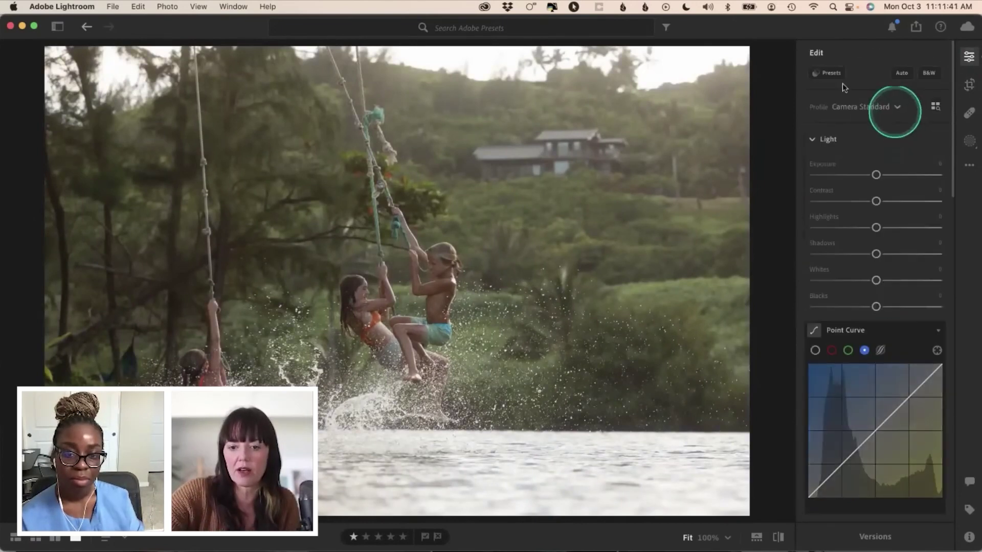
click(831, 74)
click(676, 149)
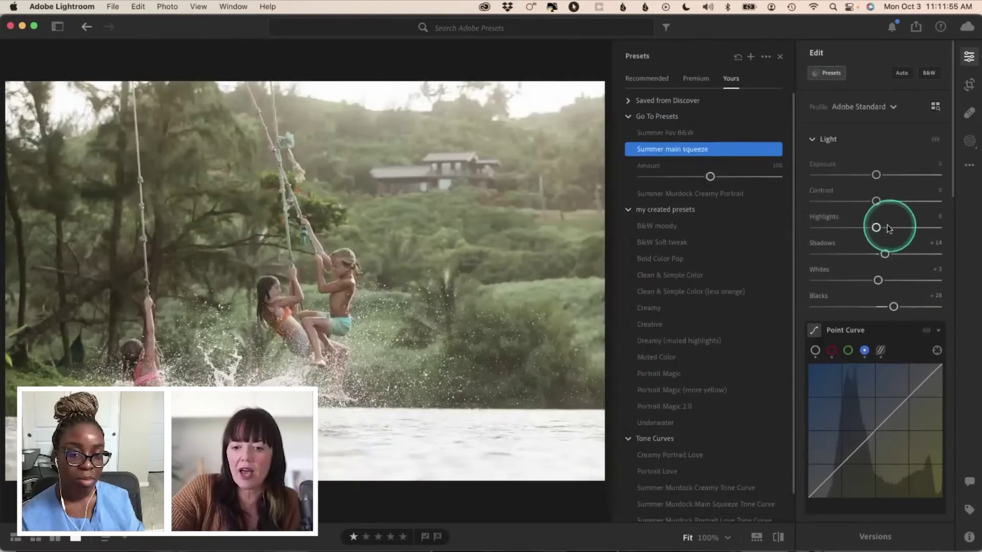
drag(886, 225, 872, 253)
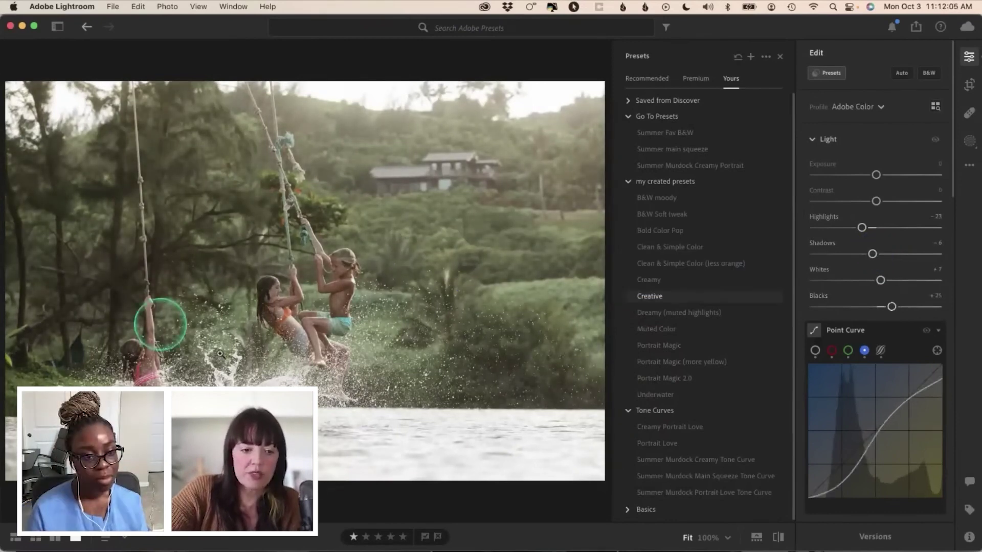
drag(878, 280, 874, 280)
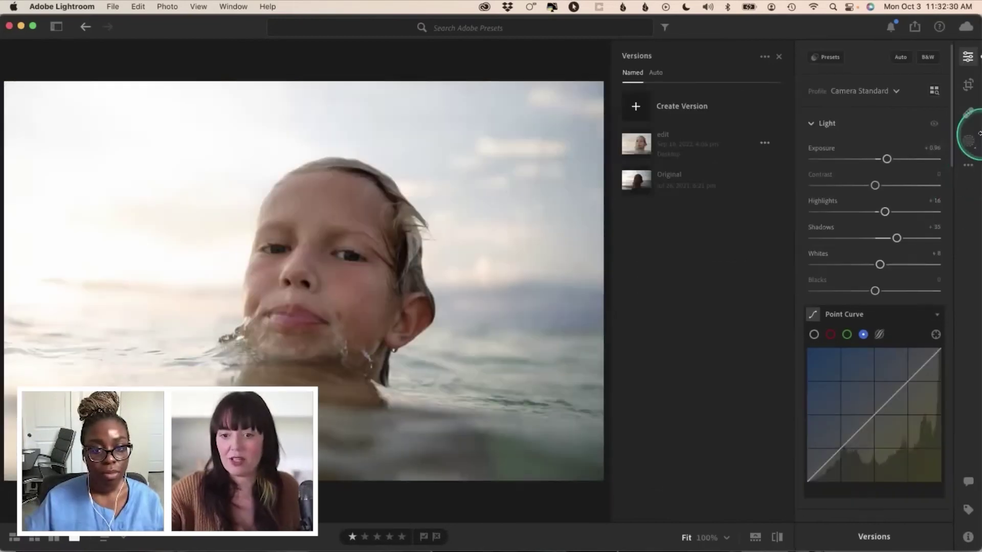
- Apply Summer Murdock Creamy Portrait to the boy photo and dial its Amount to 80
click(830, 56)
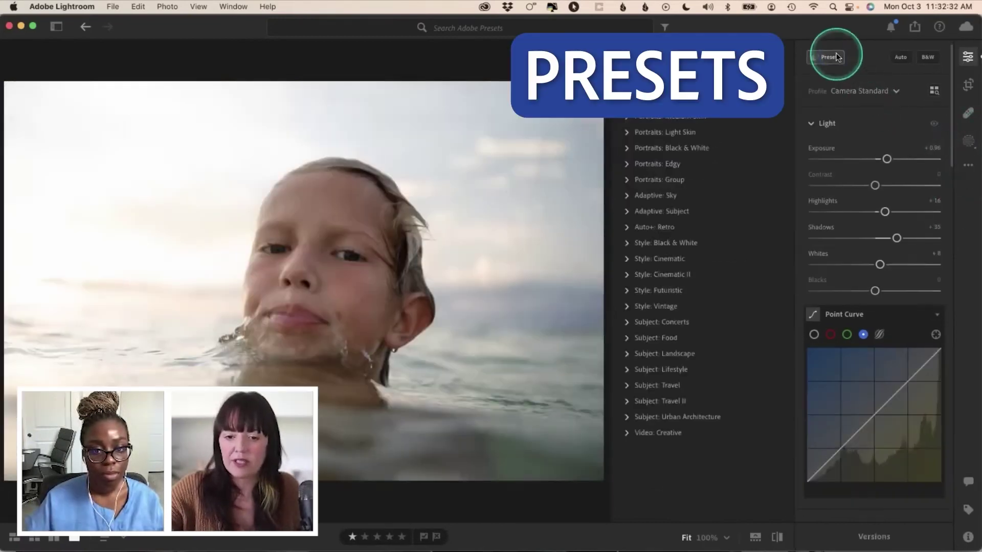
click(685, 166)
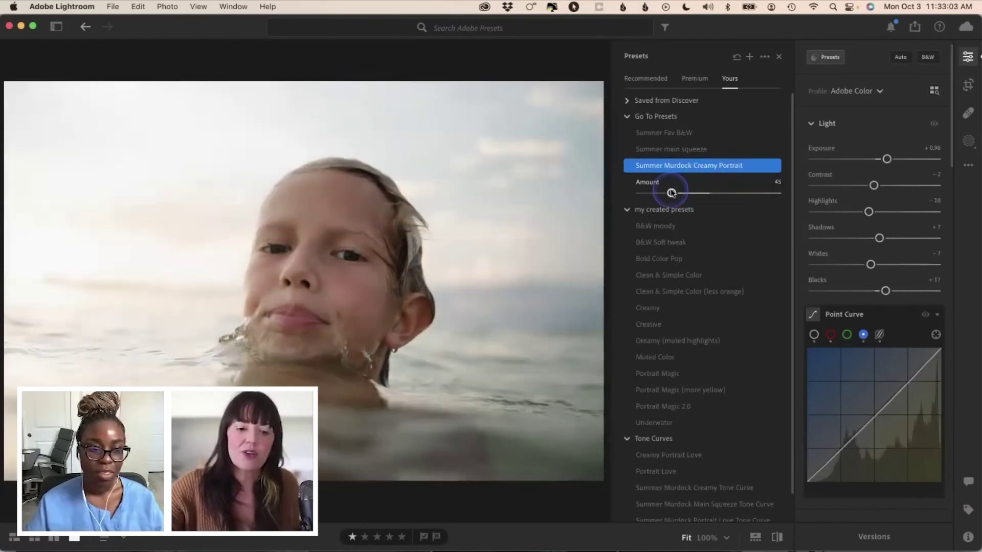
drag(670, 193, 691, 193)
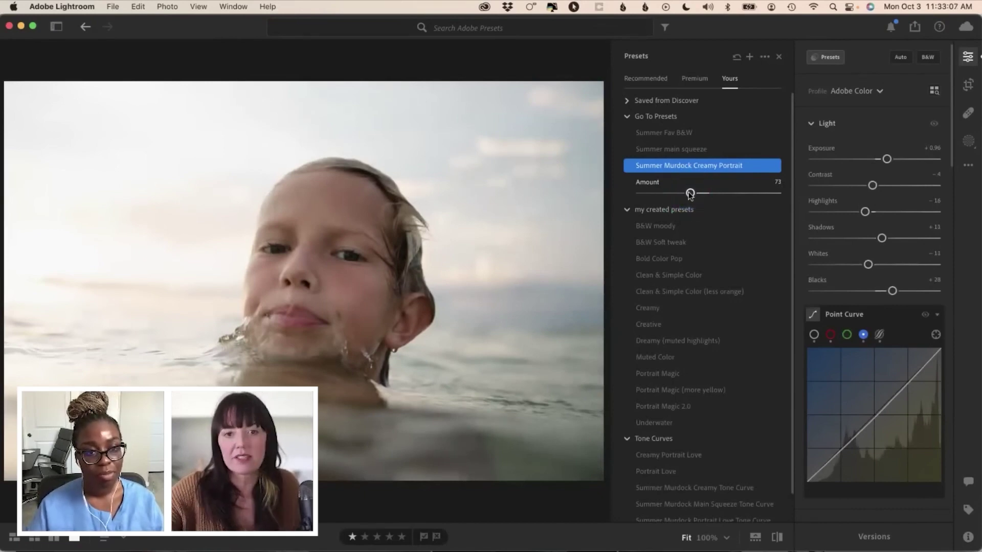
mouse_move(689, 193)
mouse_down()
mouse_move(743, 195)
mouse_move(696, 197)
mouse_up()
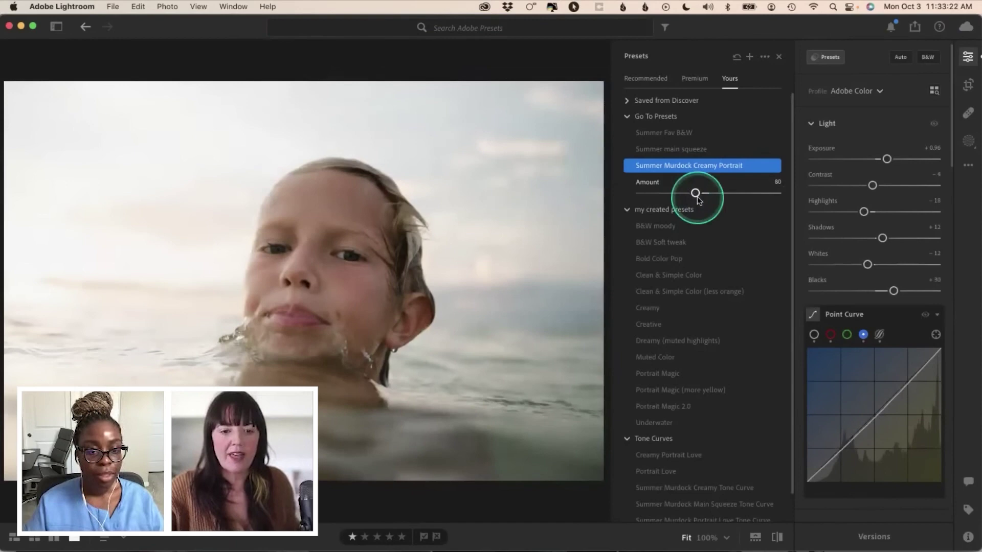
- Set Geometry Upright to Level and rotate the boy photo to −1.5
scroll(888, 382, down, 15)
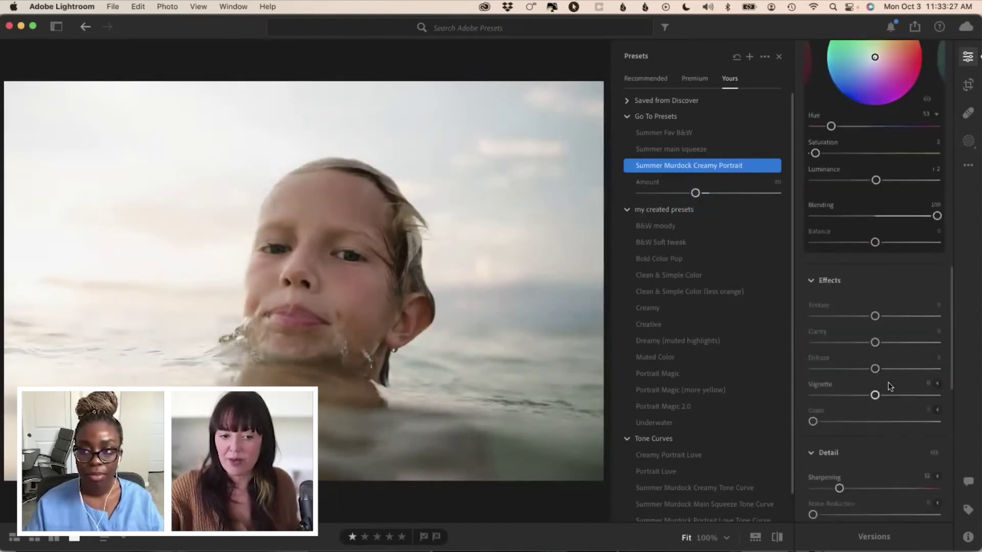
scroll(890, 386, down, 8)
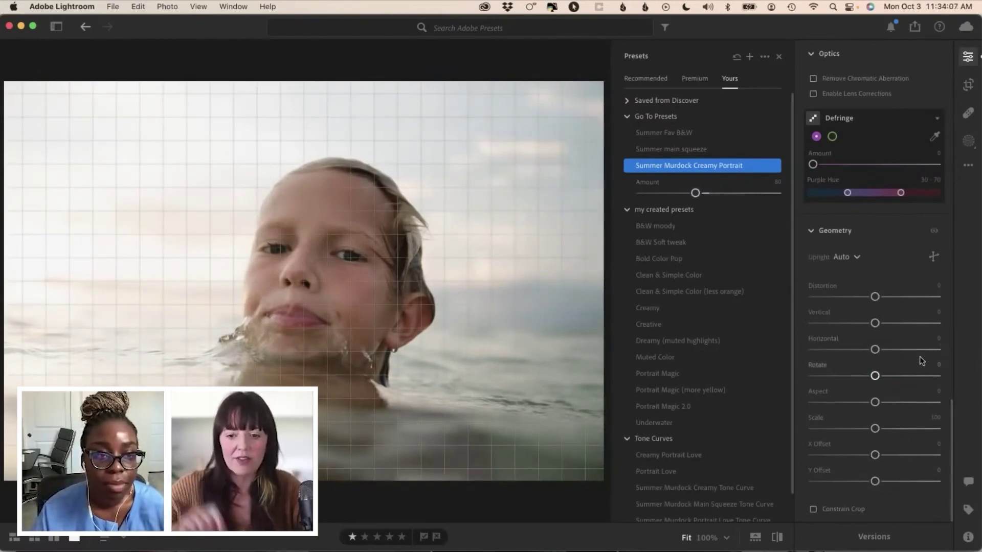
click(850, 257)
click(846, 331)
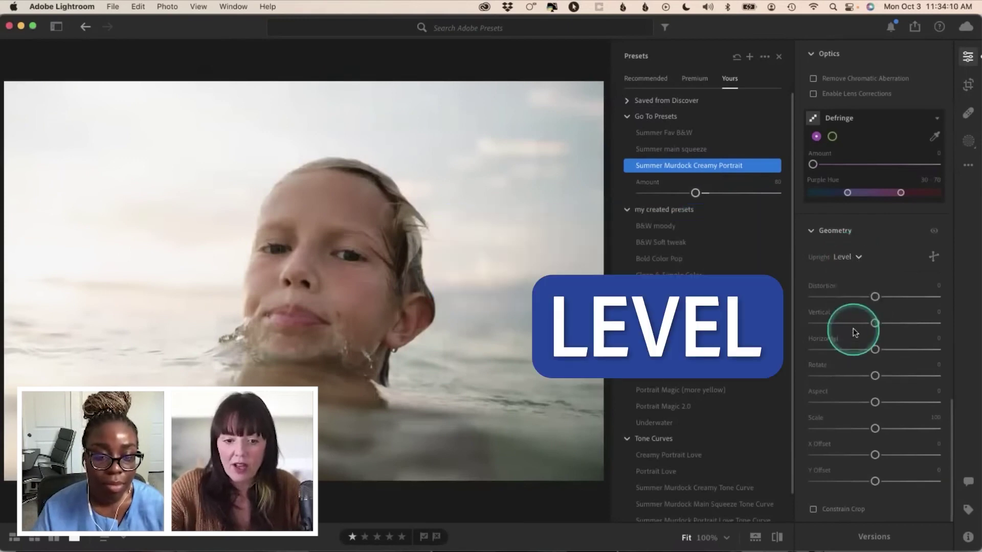
click(492, 236)
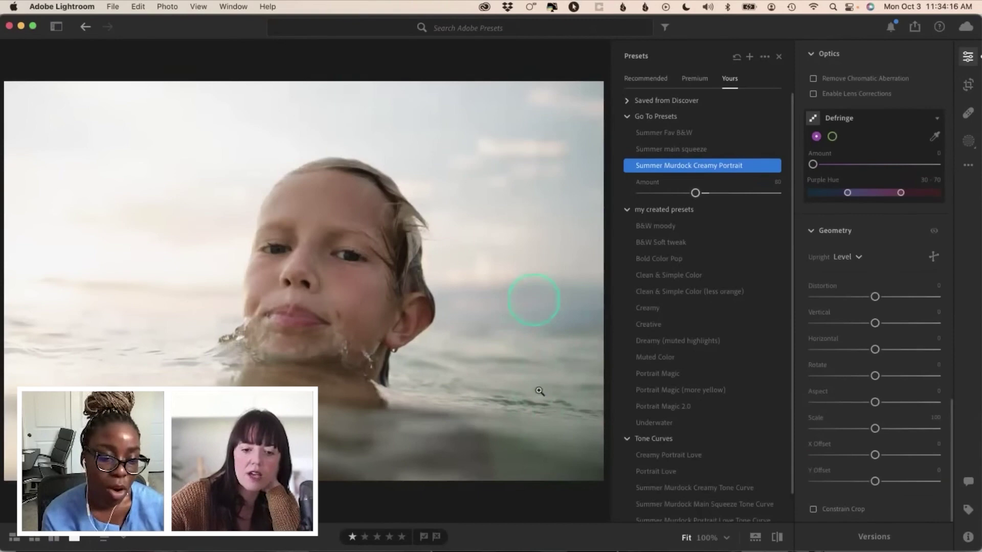
drag(874, 323, 876, 323)
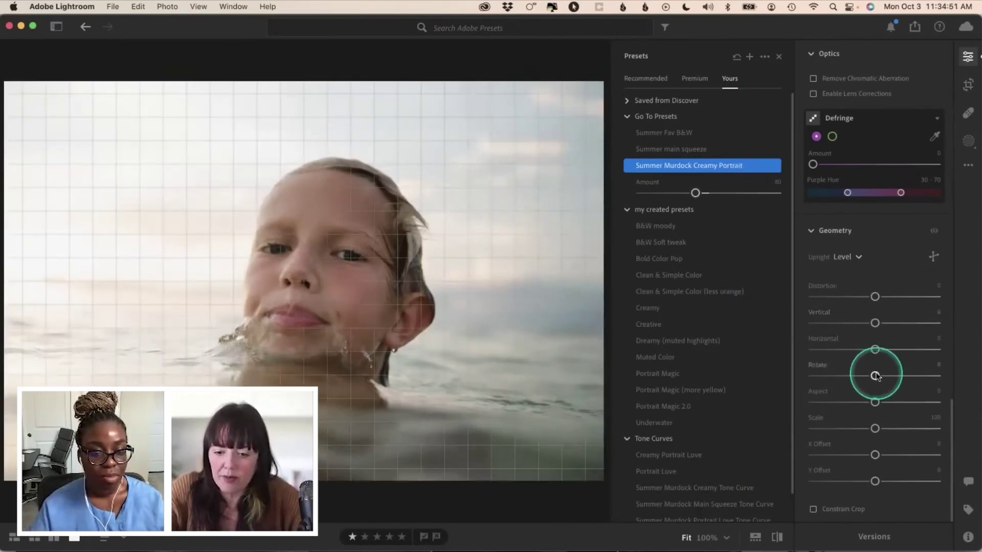
drag(875, 375, 863, 377)
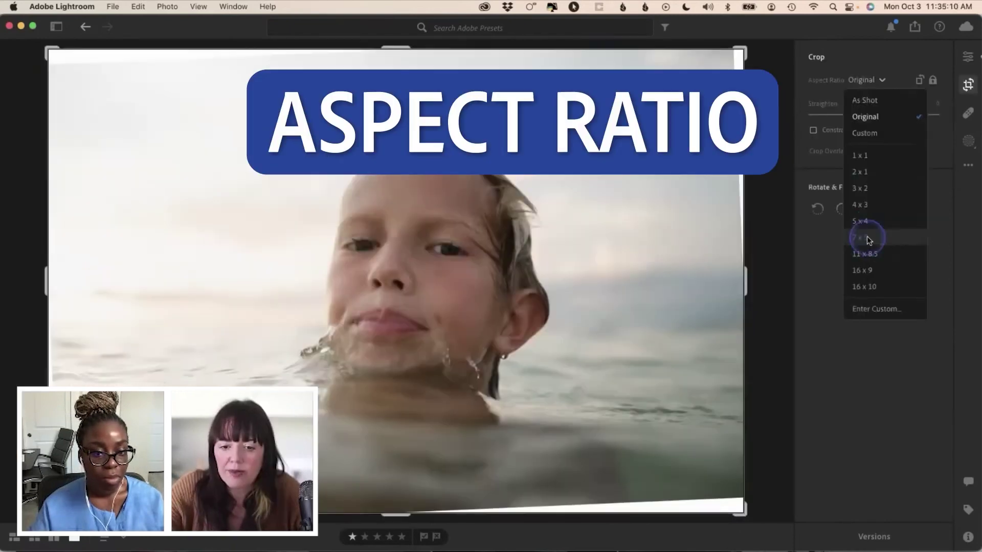
- Crop the boy photo to 7 x 5, framing the crop tightly around his face
click(866, 238)
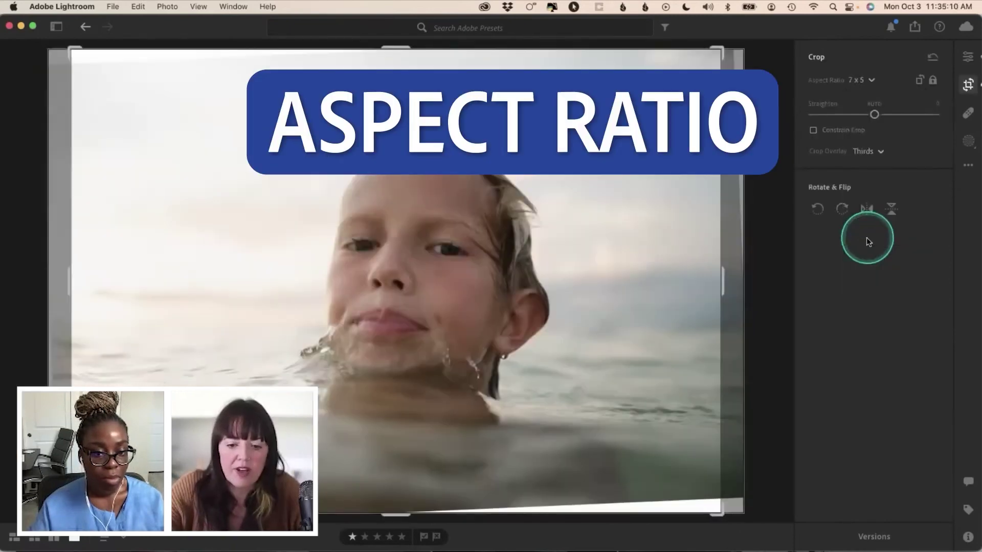
drag(705, 509, 697, 494)
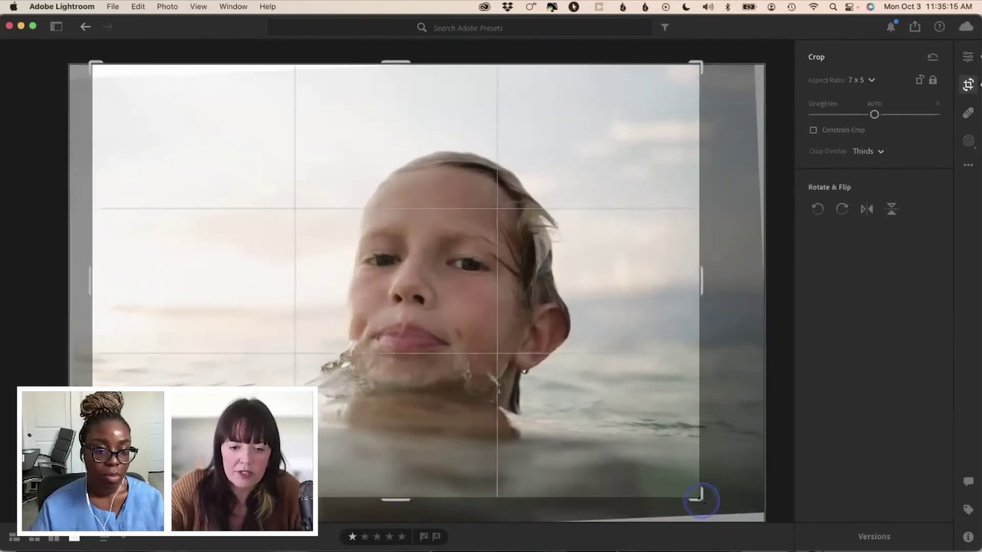
drag(655, 433, 671, 435)
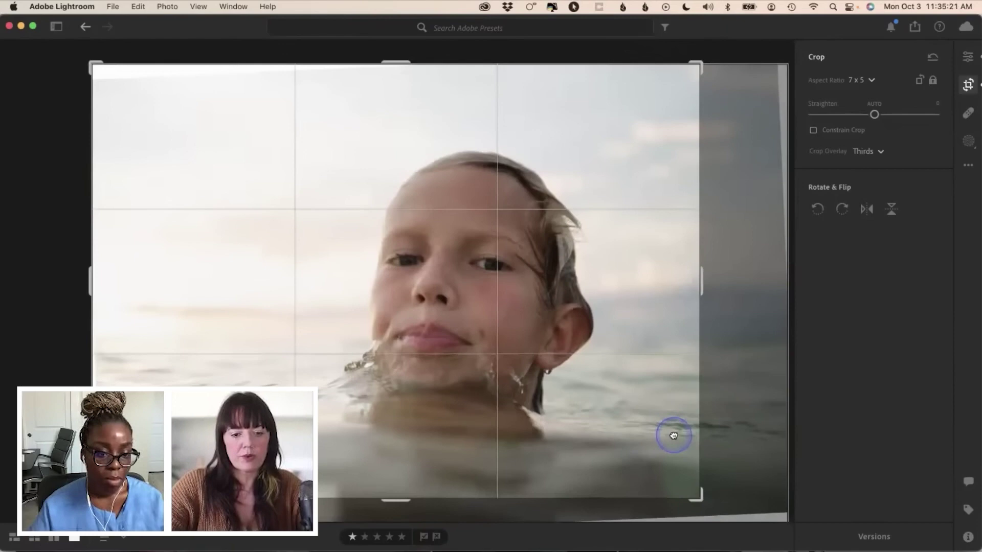
drag(670, 434, 659, 455)
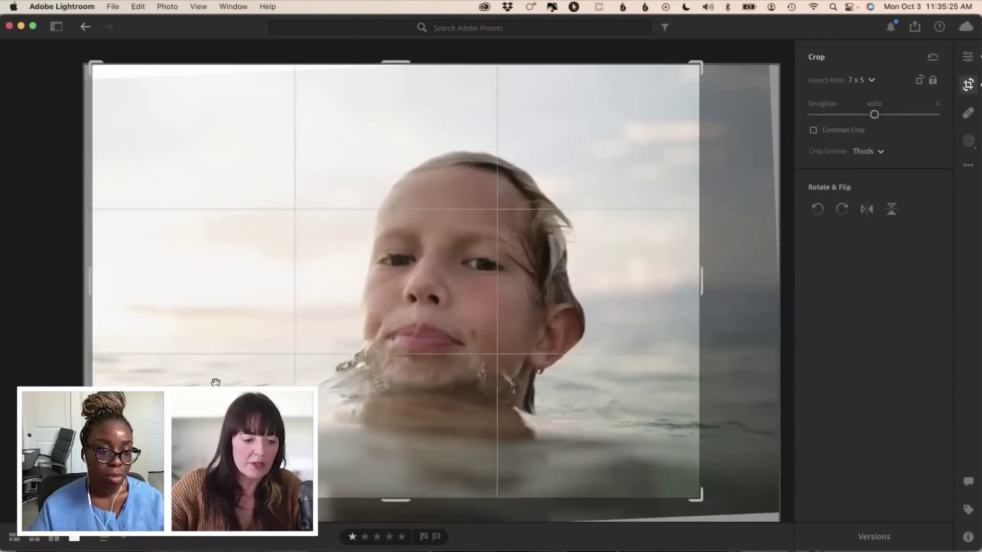
click(92, 345)
click(968, 84)
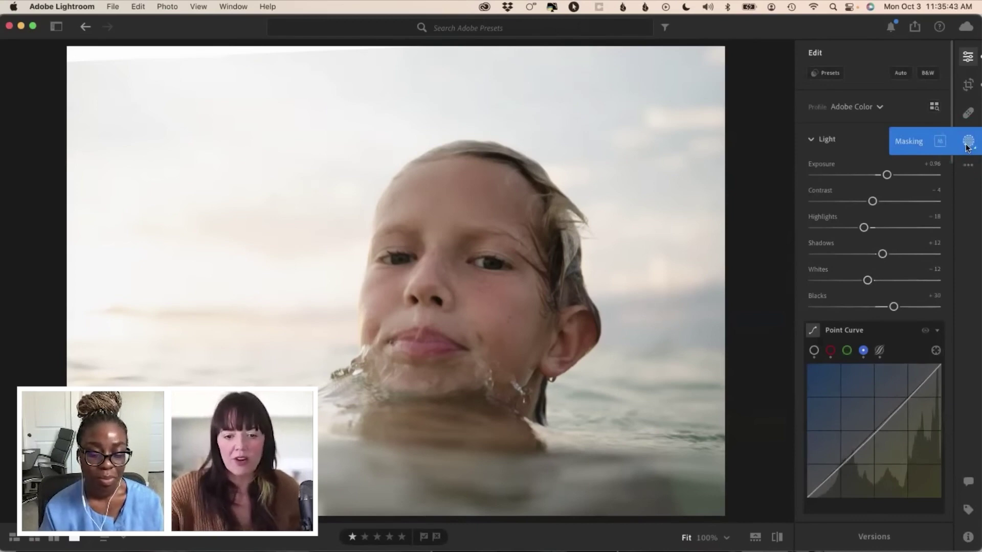
click(967, 143)
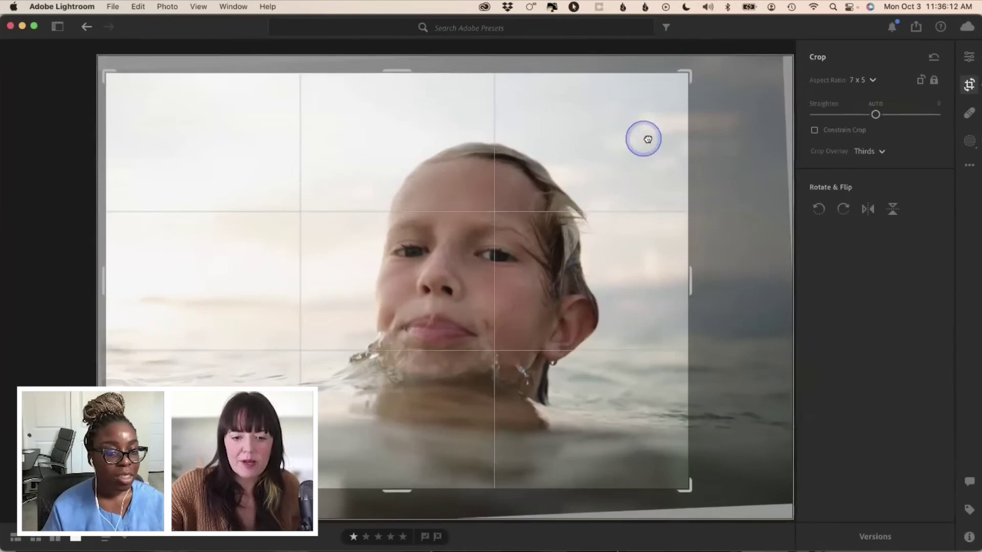
click(969, 60)
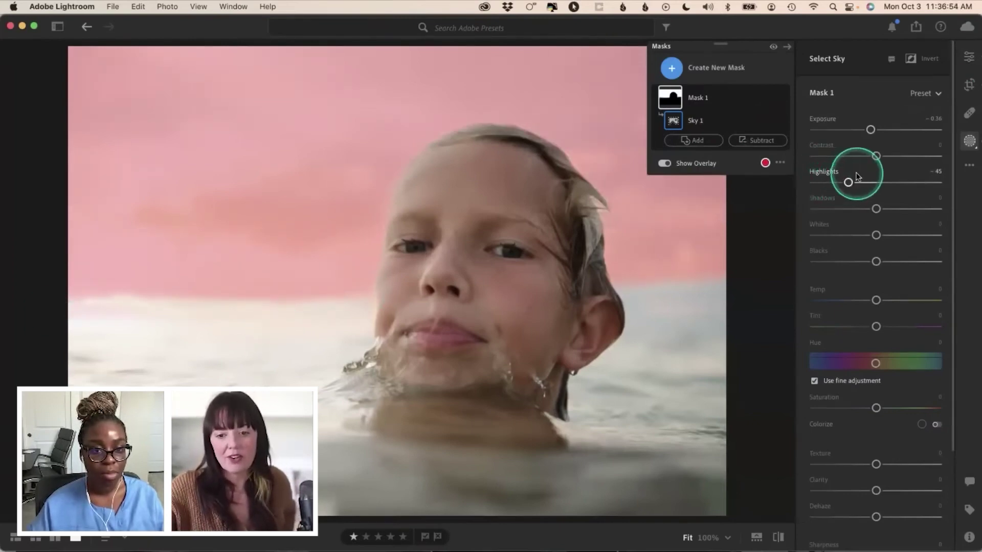
- Tone the sky mask to Exposure −0.56, Highlights −57, Shadows −15 and Whites −6
drag(848, 182, 854, 182)
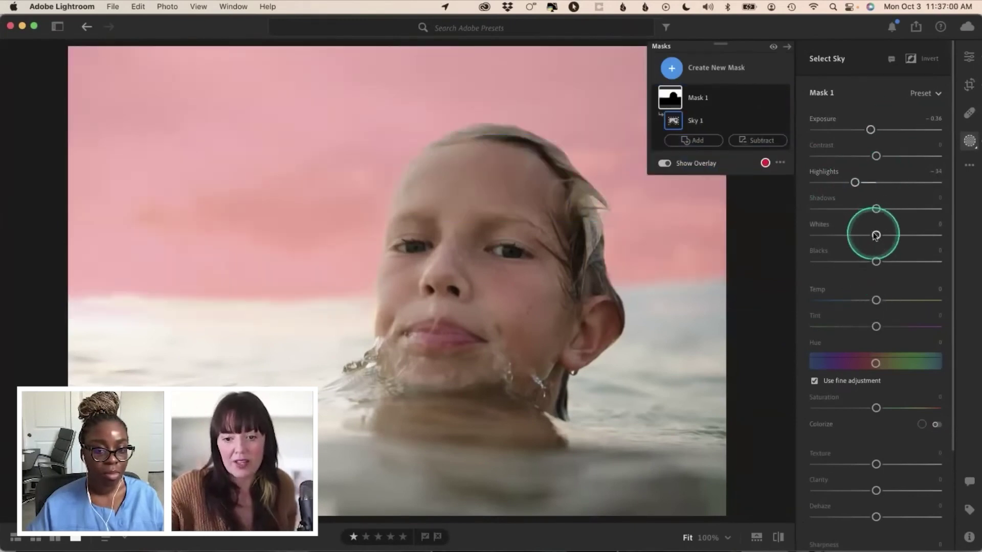
drag(873, 226, 865, 229)
drag(870, 129, 867, 130)
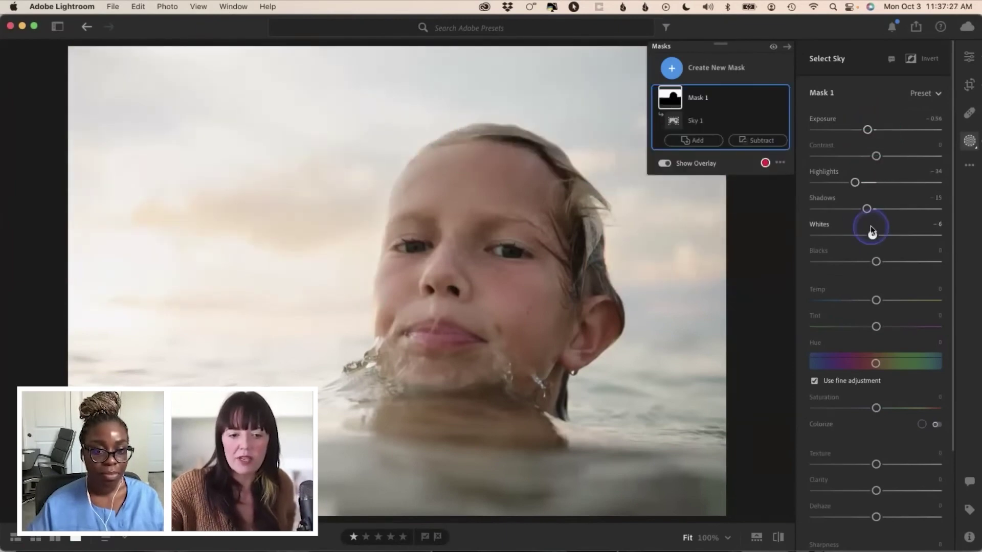
drag(855, 182, 844, 182)
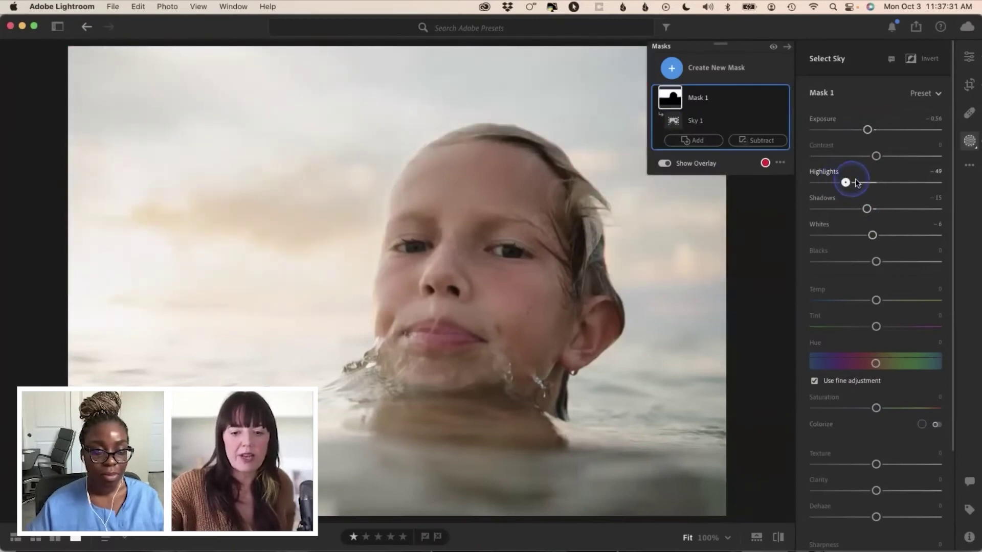
drag(833, 182, 840, 183)
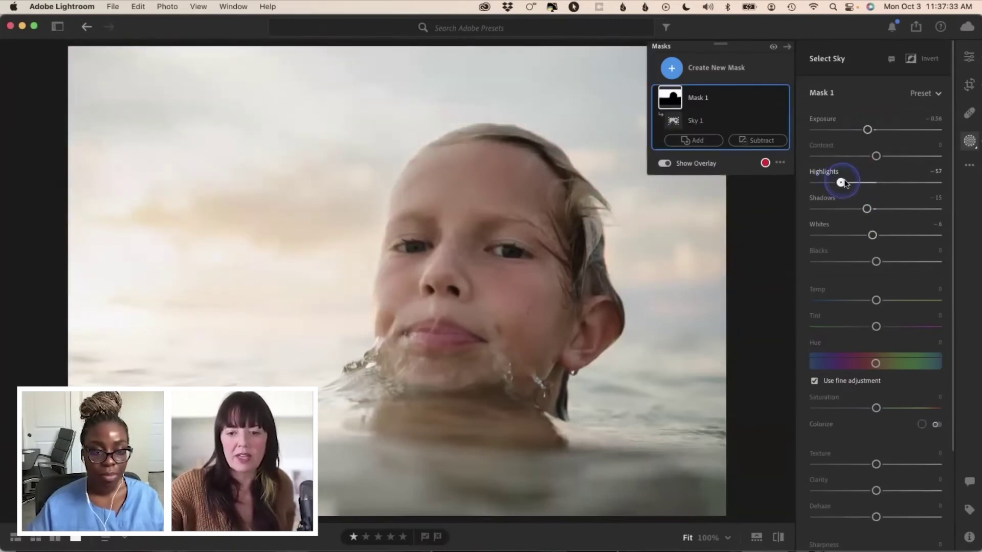